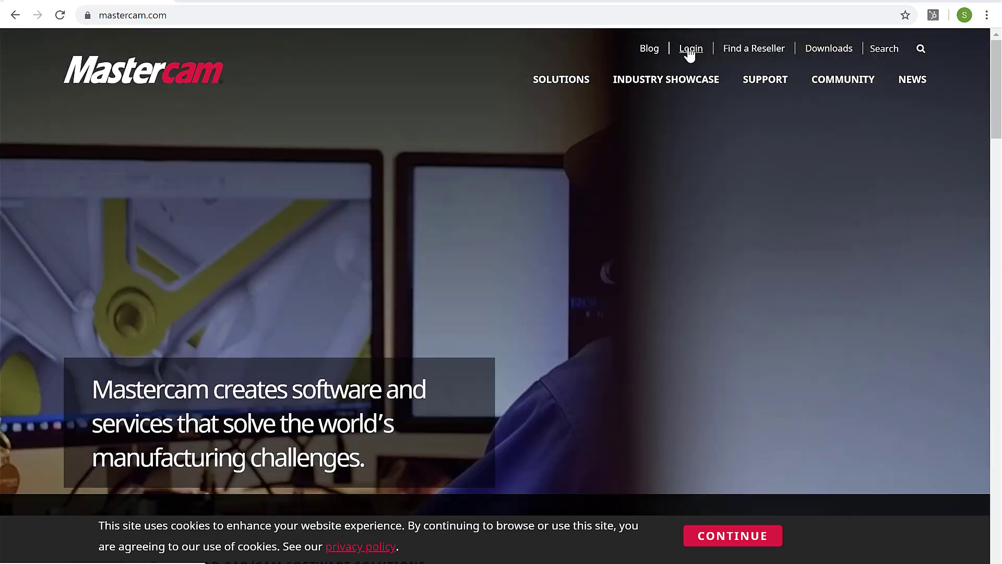
Step: Open the new-account signup form from the Mastercam.com User Login page and scroll down it
click(689, 50)
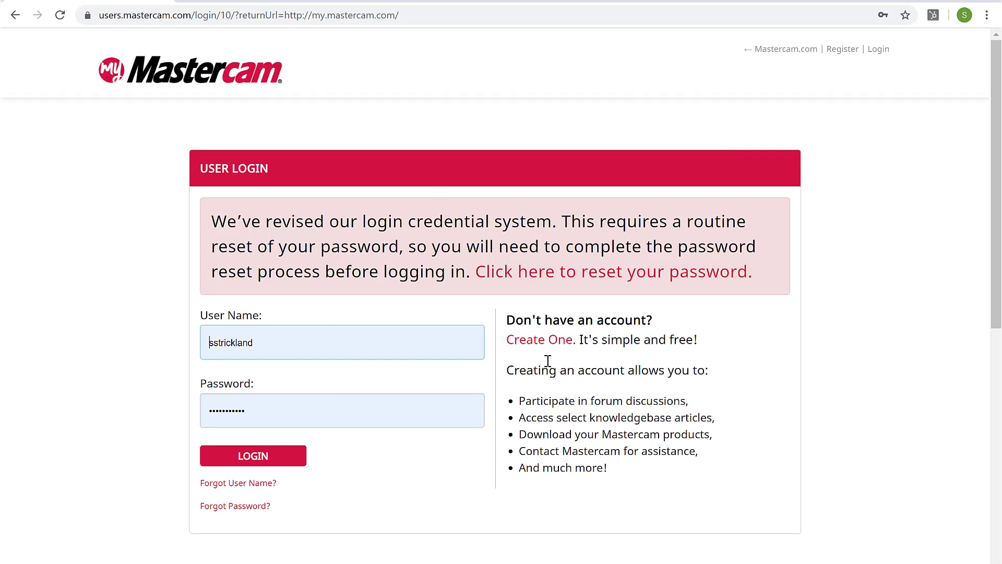
click(534, 341)
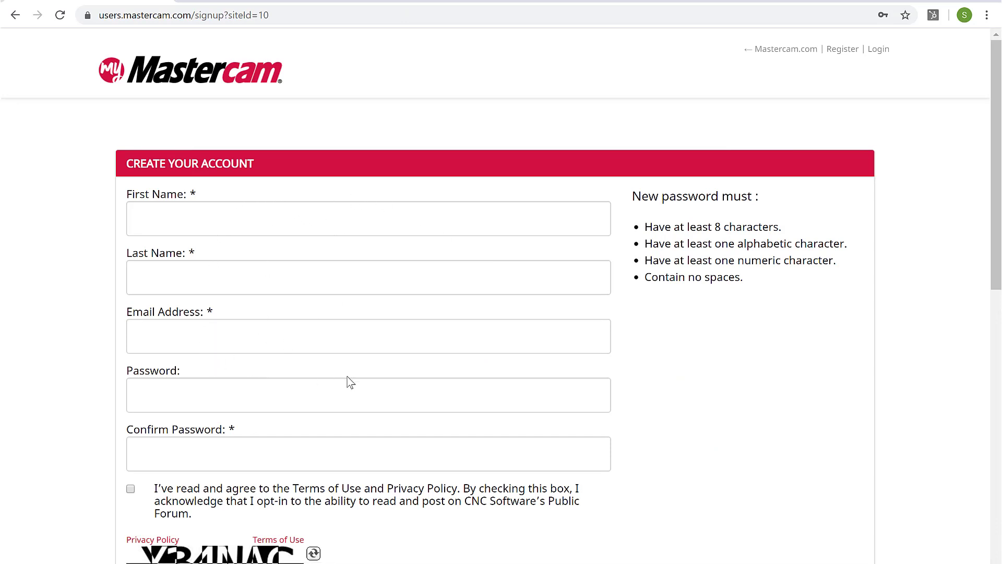
scroll(355, 329, down, 3)
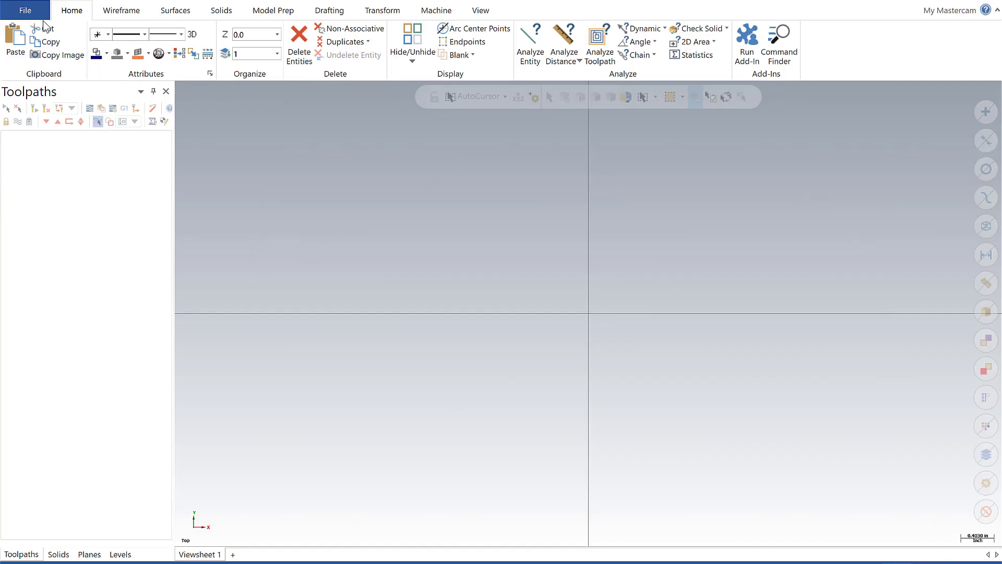
Step: Use Link Account under File > Community to connect Mastercam 2020 to Mastercam.com
click(31, 9)
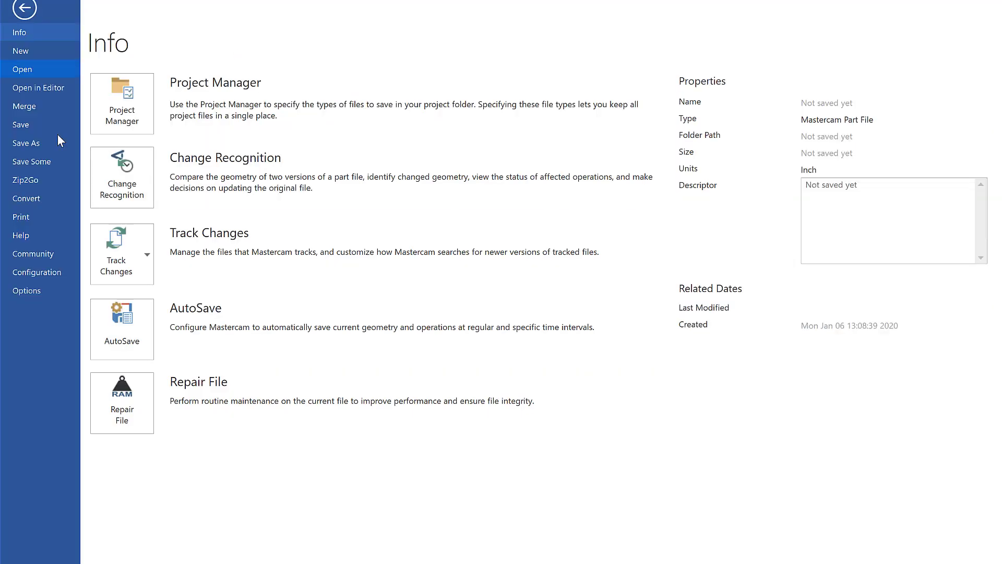
click(33, 254)
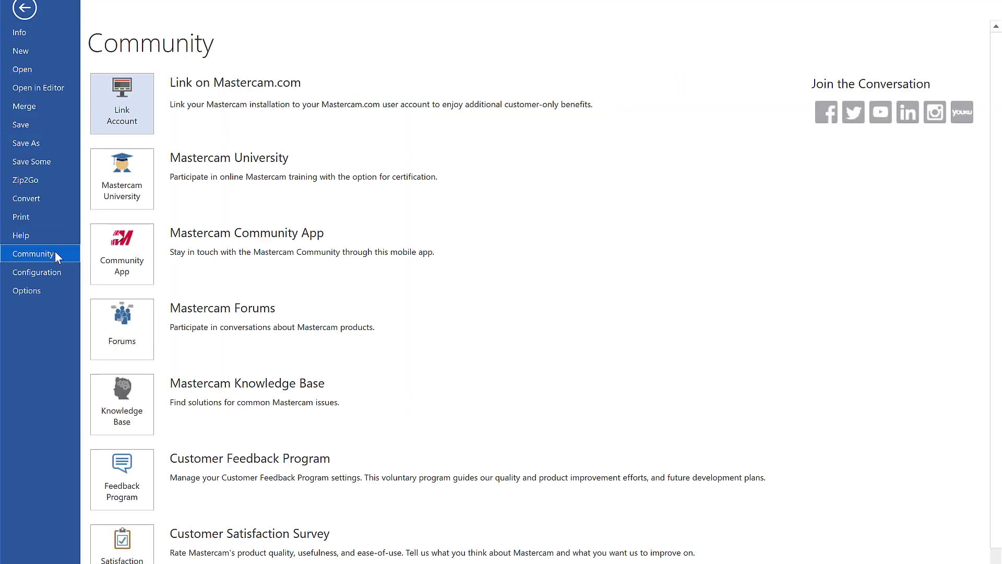
click(122, 99)
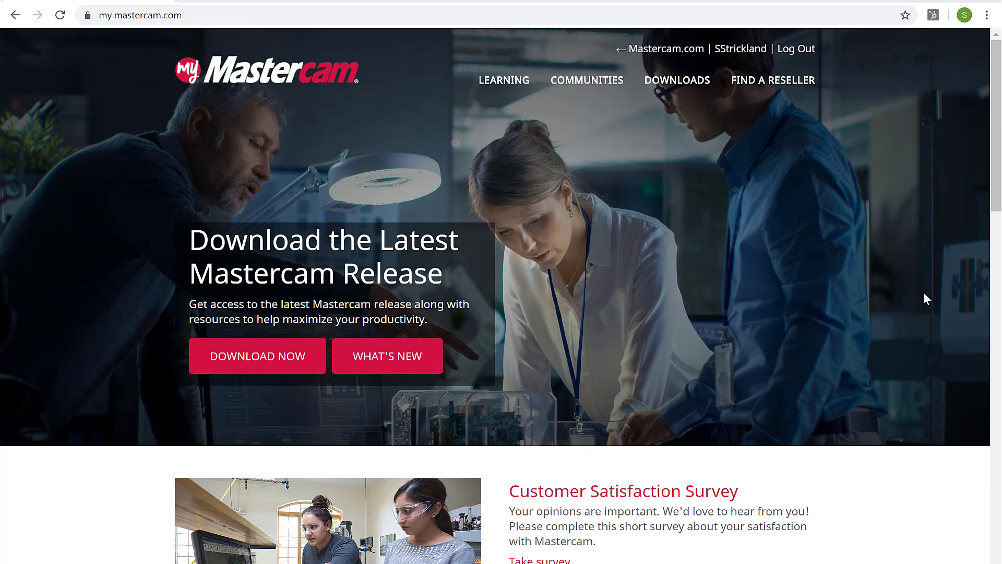
Step: Open the Mastercam downloads page and check which versions are available
mouse_move(674, 84)
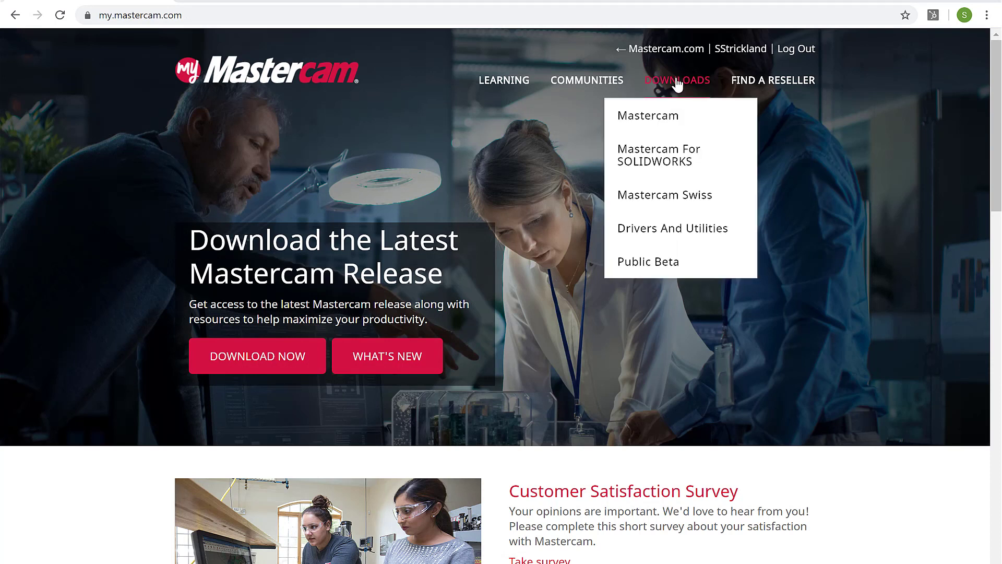
click(655, 120)
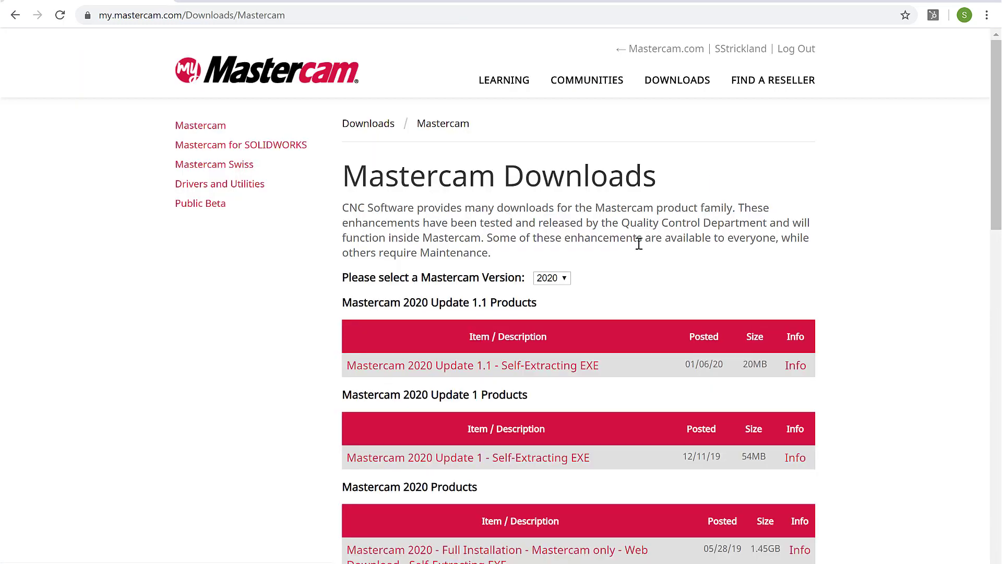
scroll(643, 258, down, 4)
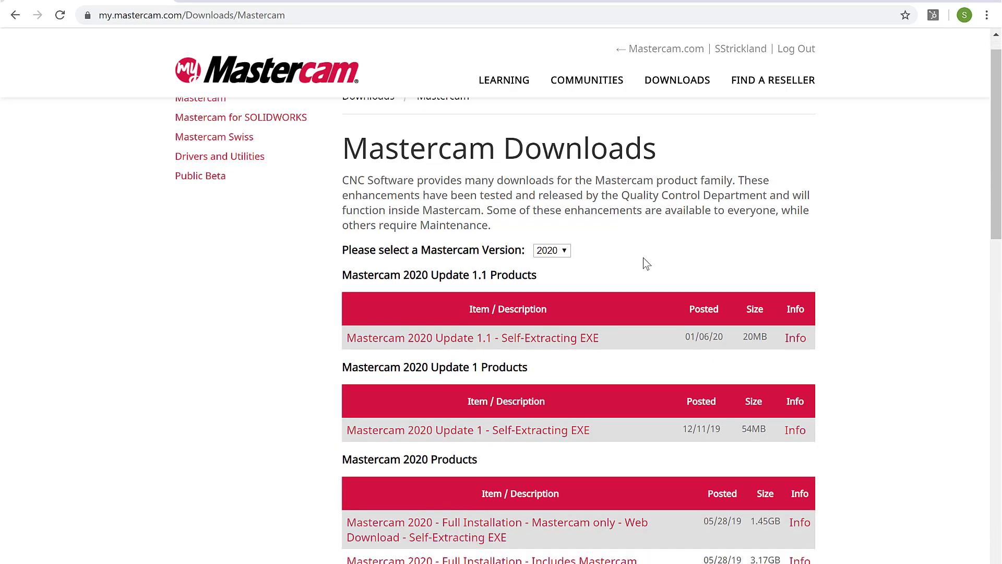
scroll(647, 269, up, 3)
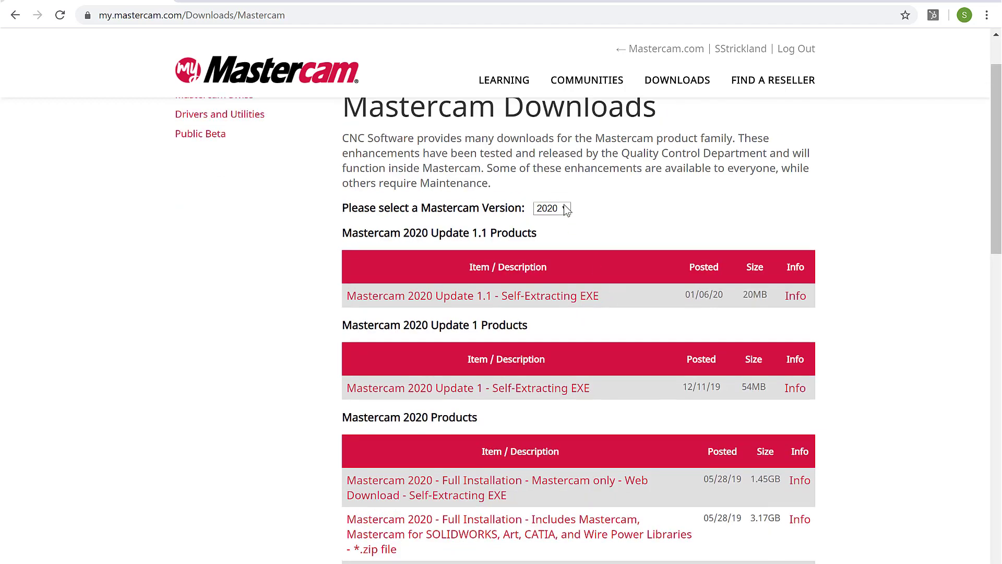
click(564, 209)
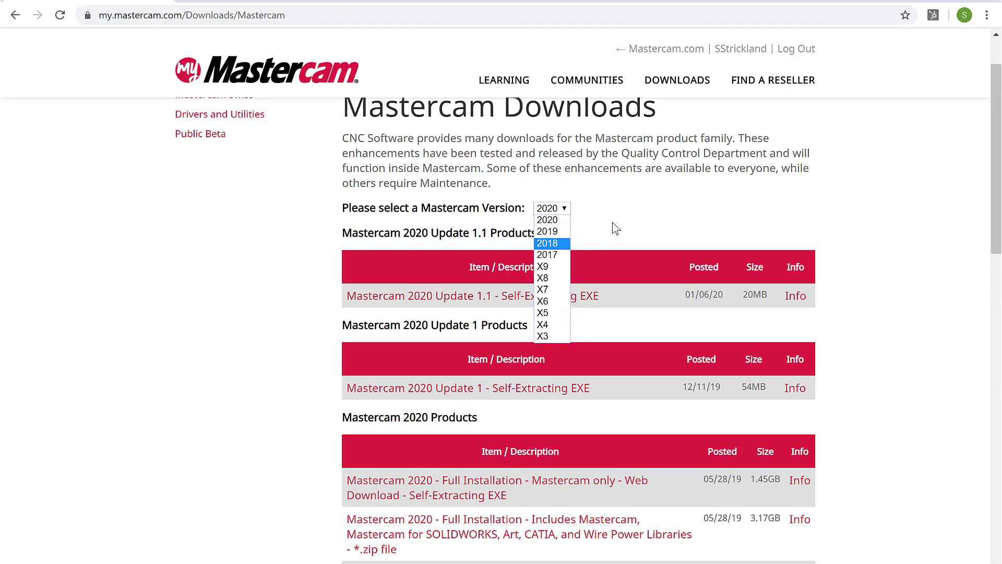
scroll(619, 227, up, 2)
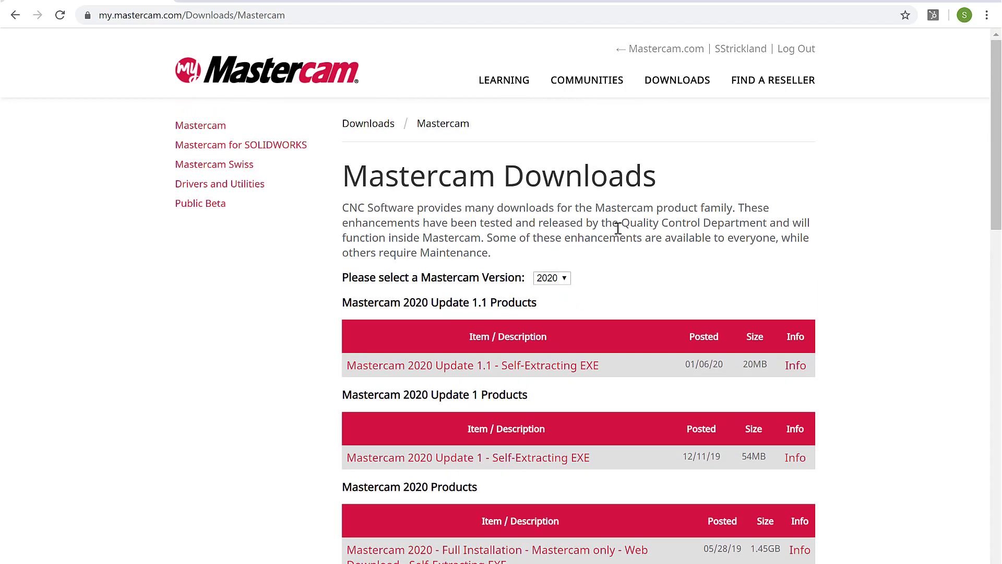
Step: View the Mastercam for SOLIDWORKS downloads, keeping version 2020 selected
click(244, 148)
scroll(605, 296, down, 3)
scroll(605, 295, up, 1)
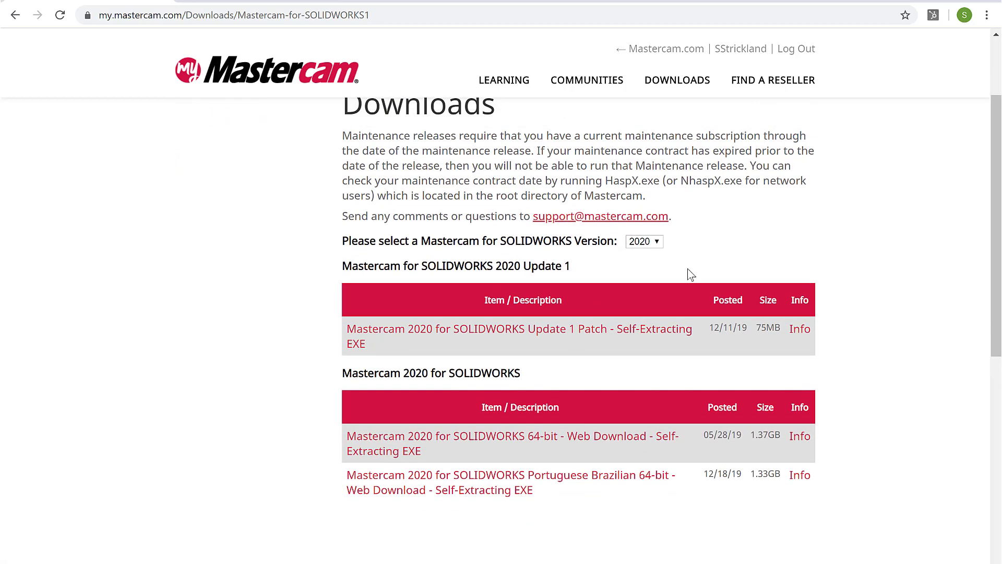
click(653, 242)
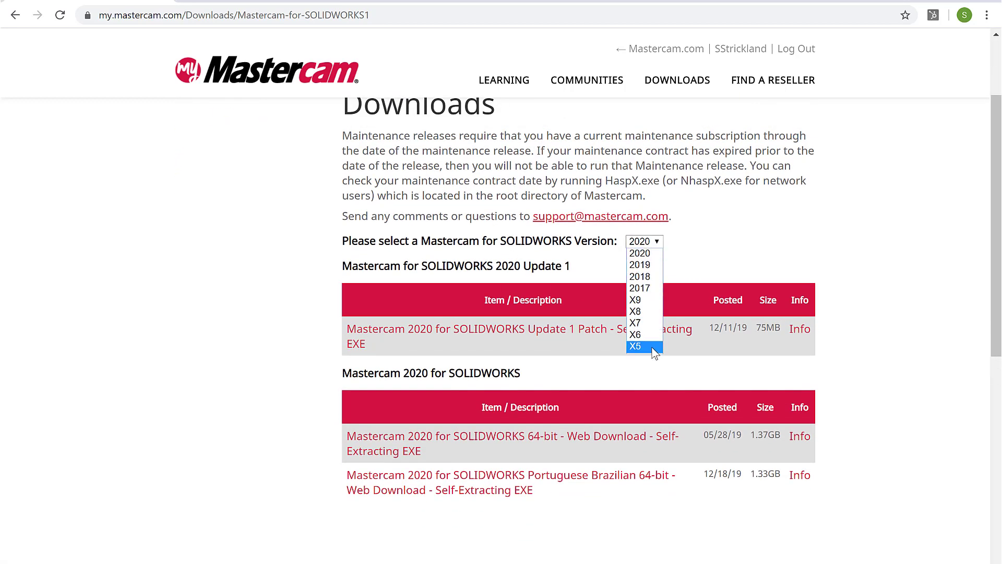
click(481, 185)
scroll(480, 186, up, 2)
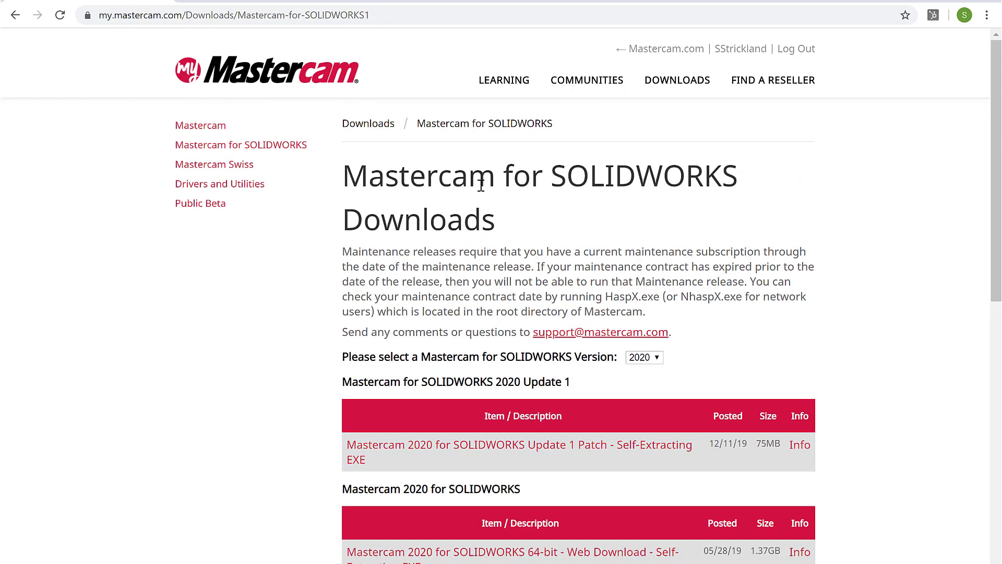
Step: Browse the Drivers and Utilities downloads page
click(229, 185)
scroll(549, 244, down, 3)
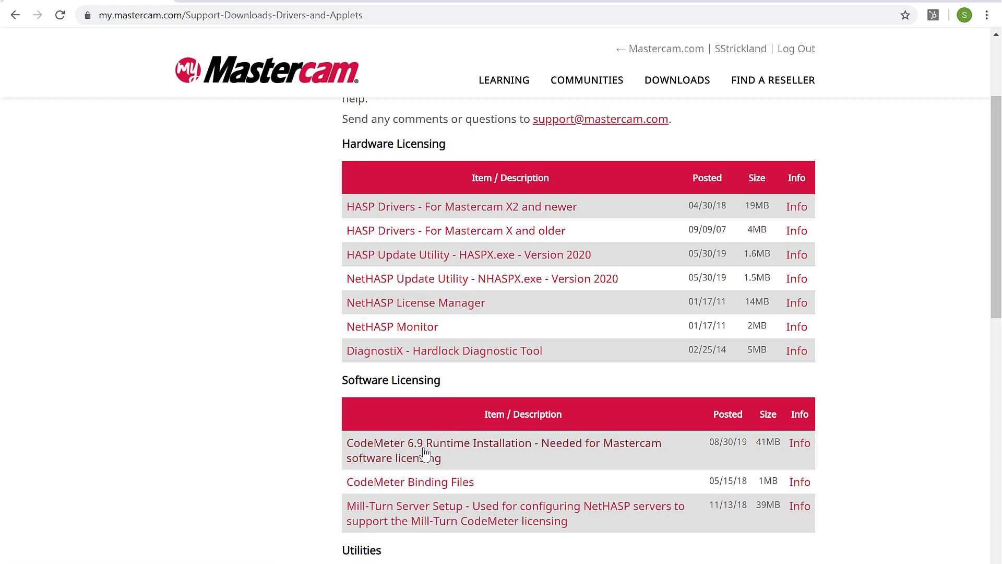
scroll(318, 233, down, 2)
scroll(316, 234, down, 4)
scroll(328, 250, up, 5)
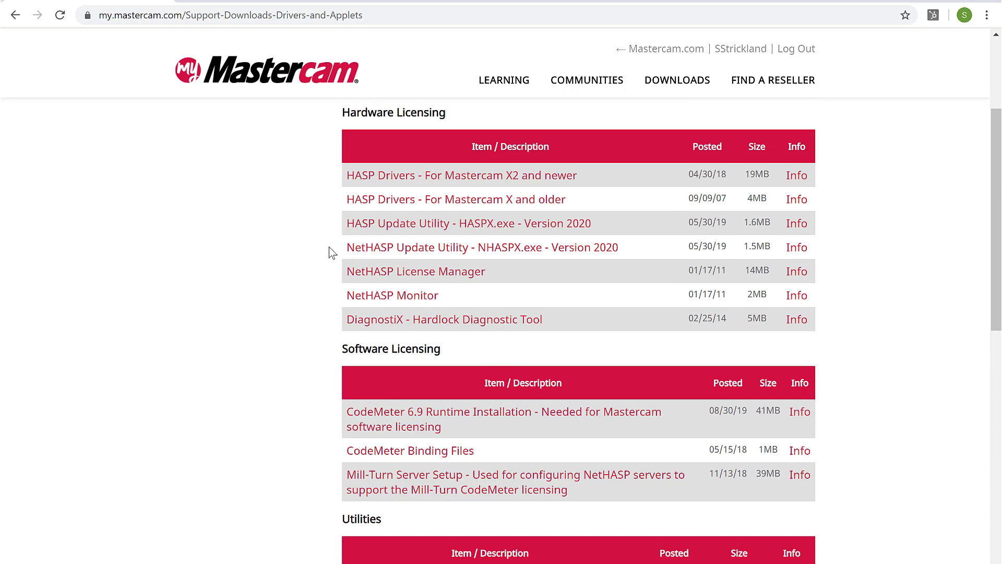
scroll(334, 256, up, 3)
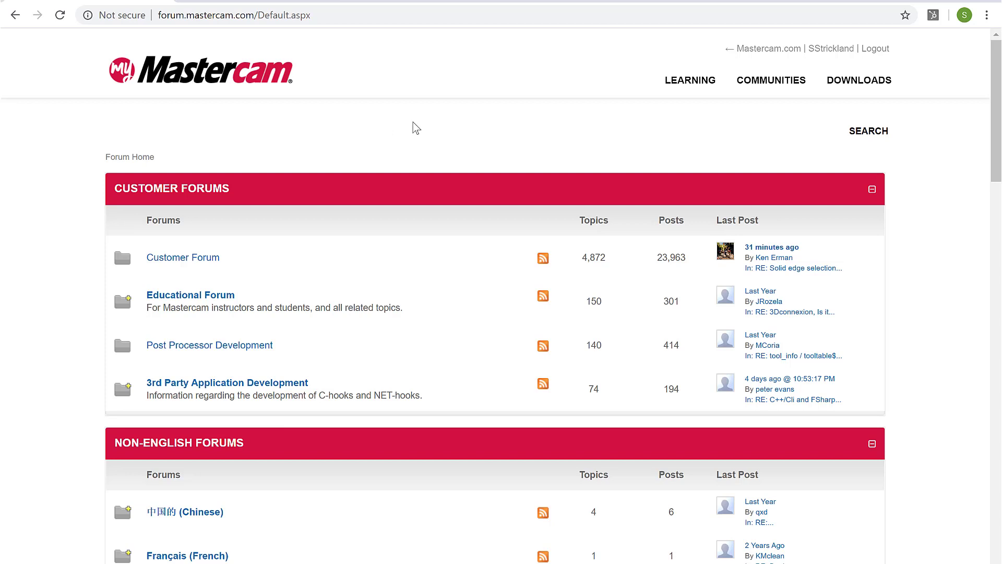
Step: Open the Customer Forum topic list from the Customer Forums section of the forum
scroll(506, 183, down, 1)
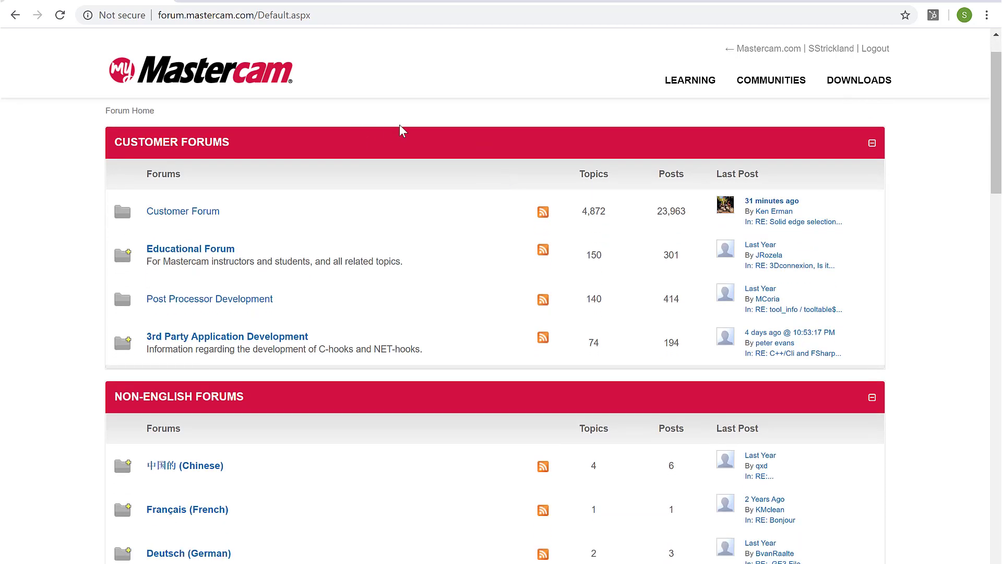
click(193, 214)
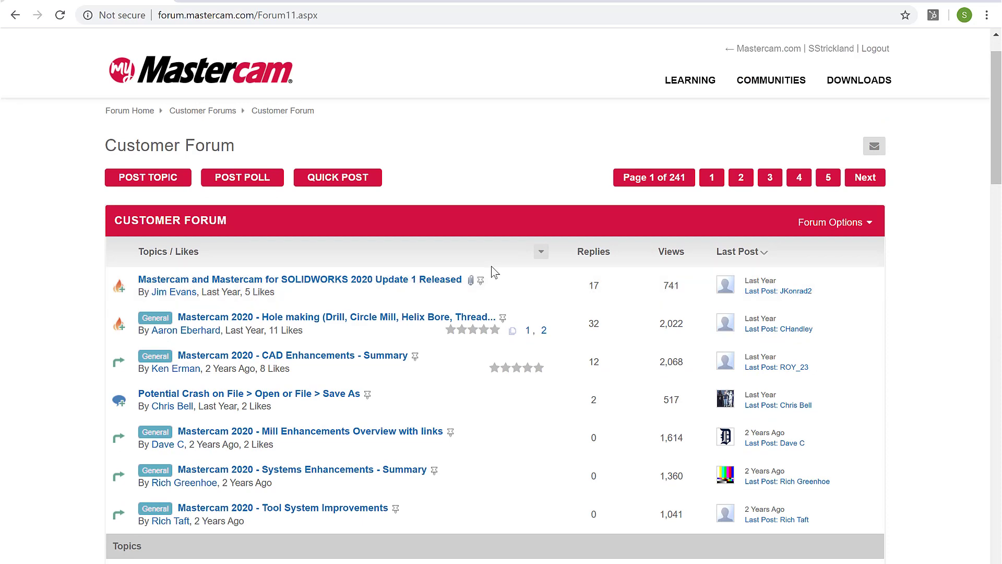
scroll(491, 269, down, 1)
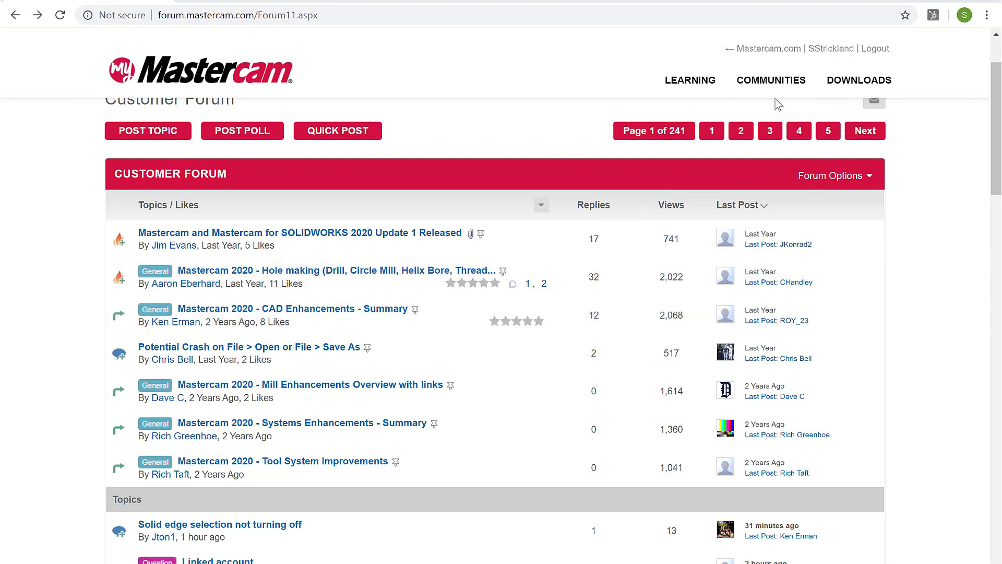
Step: Go to the Knowledge Base and select the 'How to create Mill-Turn chucks and jaws' article
mouse_move(778, 81)
click(766, 151)
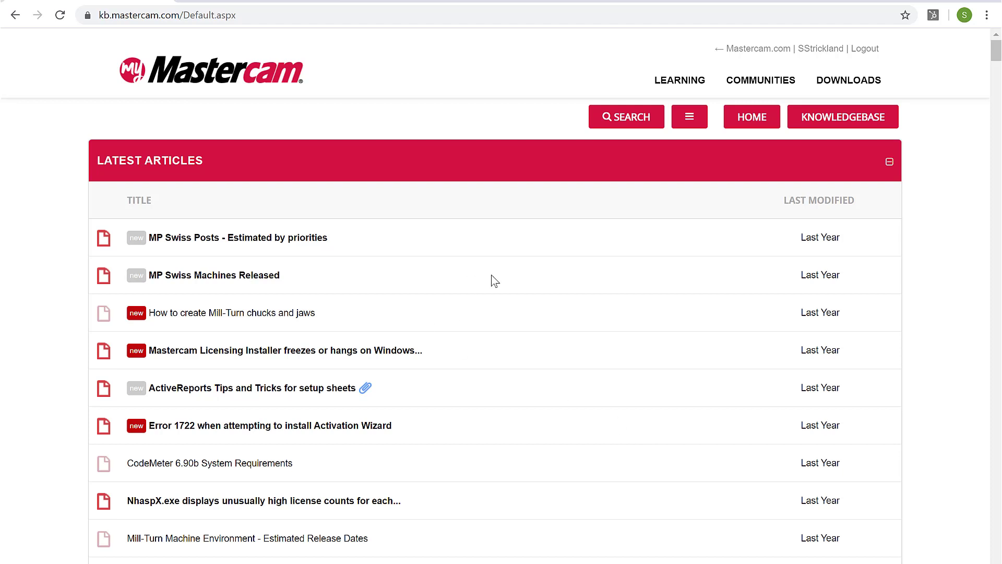
scroll(493, 276, down, 4)
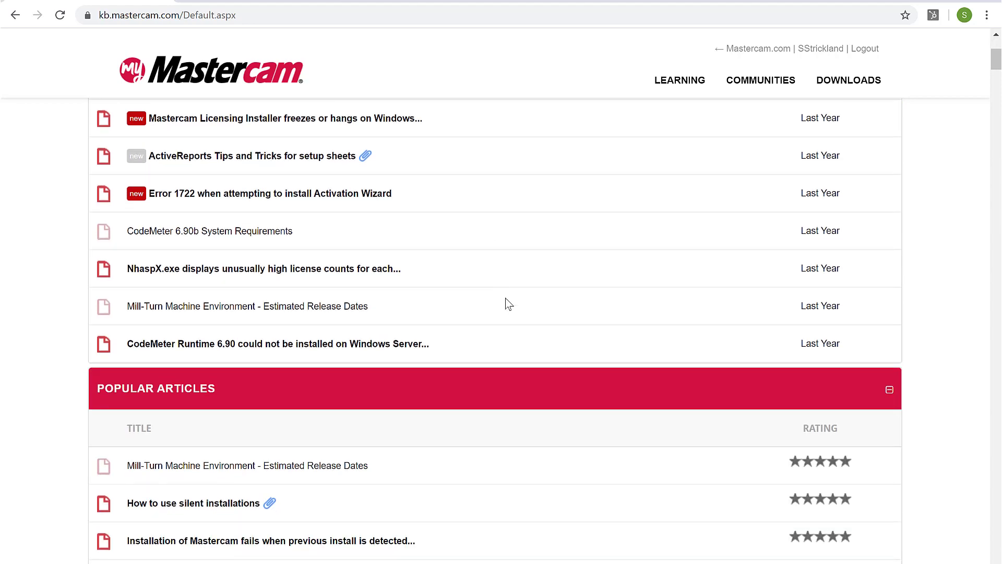
scroll(527, 326, up, 4)
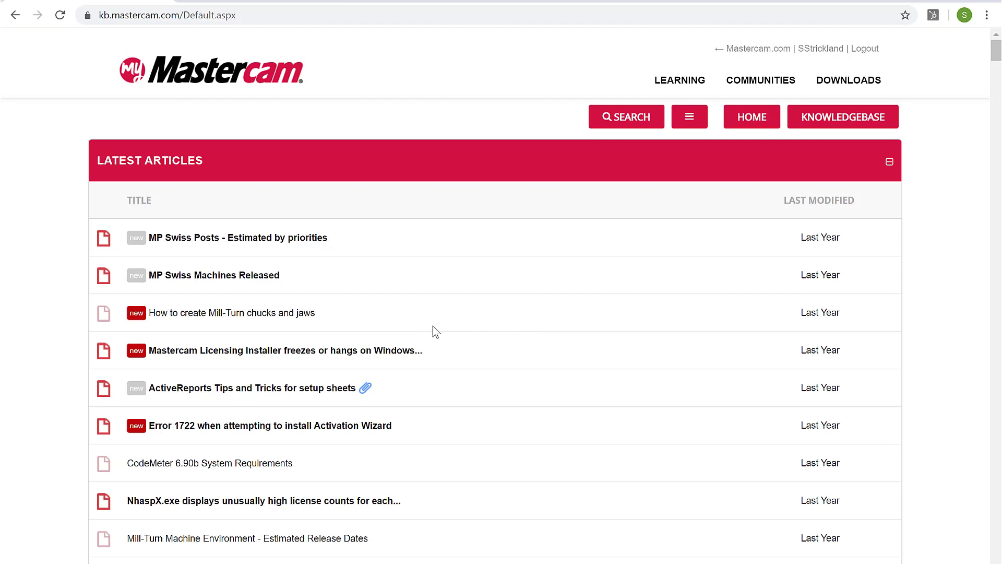
click(237, 316)
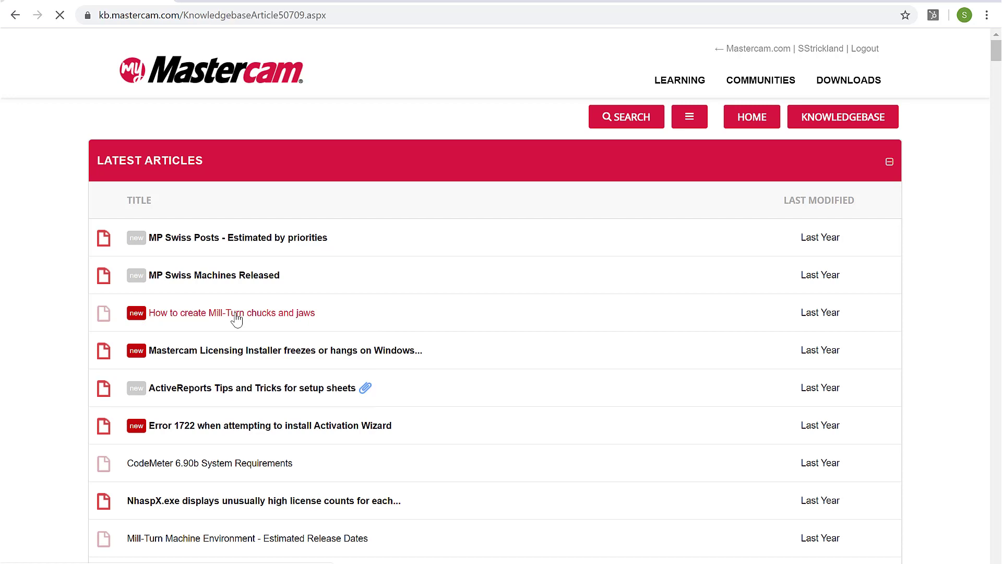
Step: Read through the Mill-Turn chucks and jaws article, then go to the Knowledge Base search page
scroll(489, 355, down, 7)
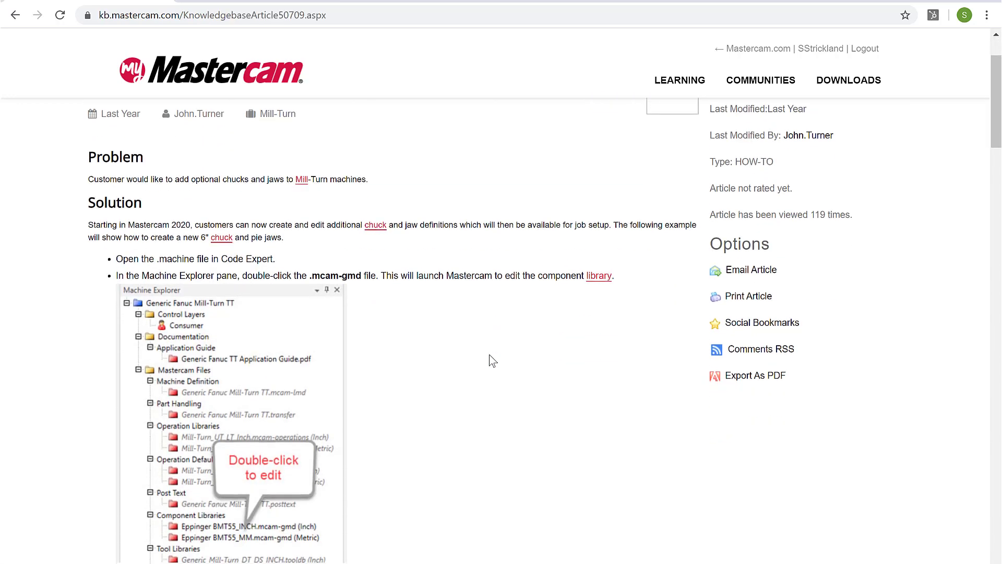
scroll(490, 356, down, 11)
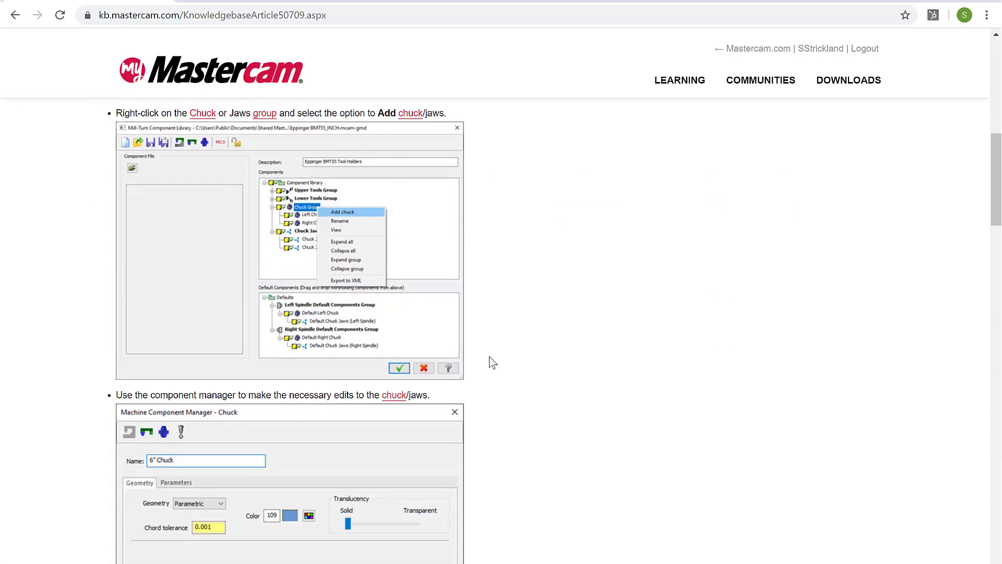
scroll(499, 387, down, 7)
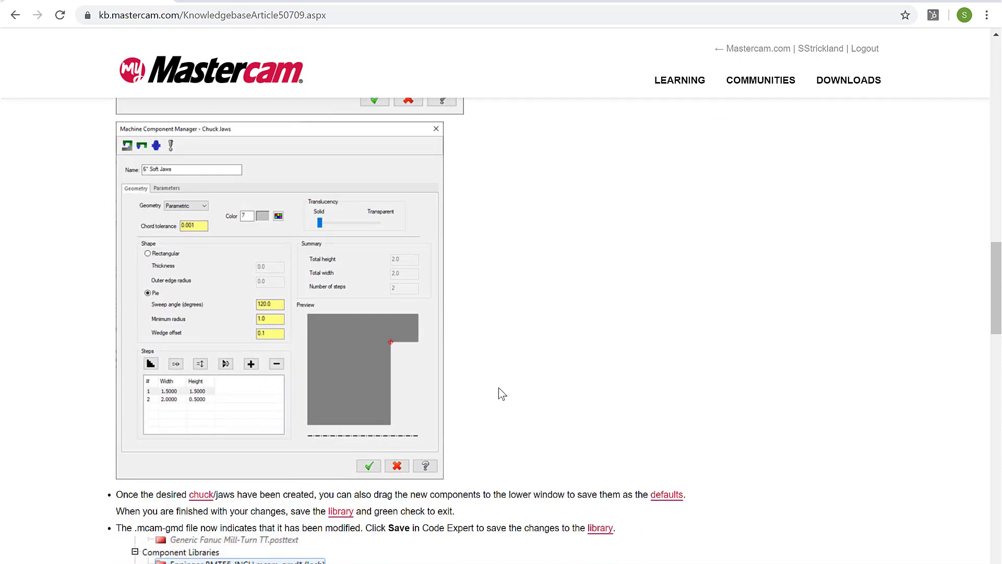
scroll(499, 388, up, 4)
scroll(499, 388, up, 7)
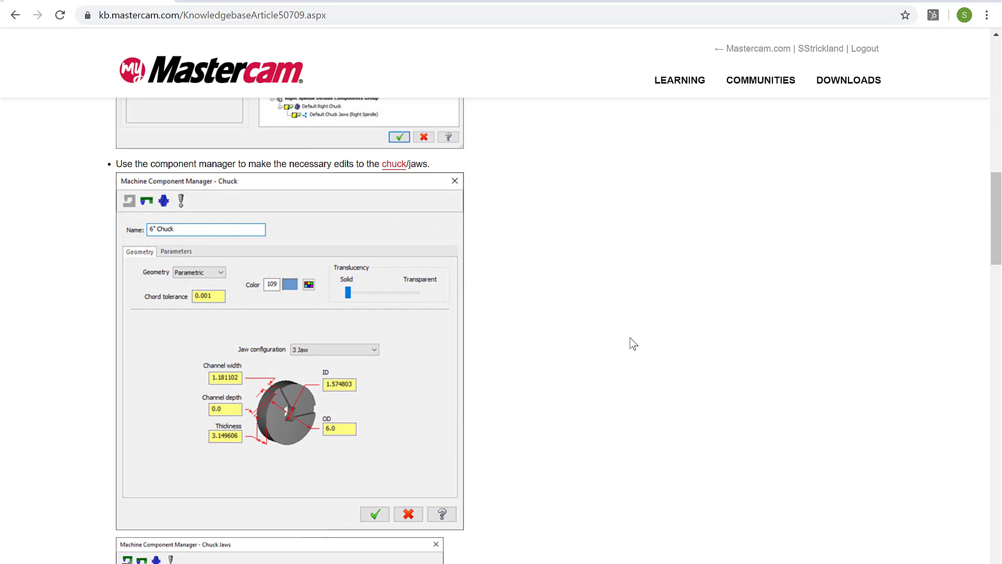
scroll(633, 353, up, 6)
scroll(632, 351, up, 9)
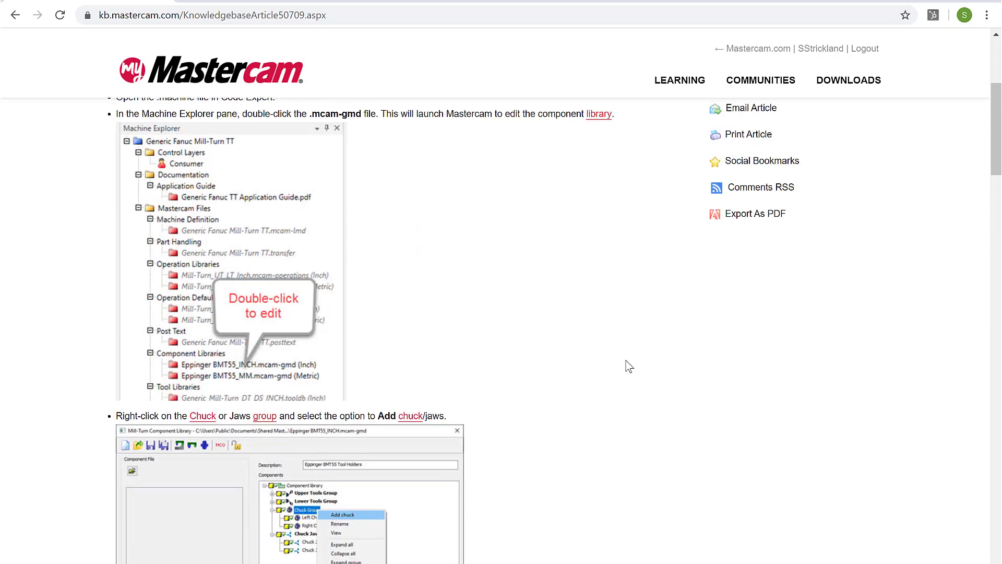
scroll(610, 363, up, 1)
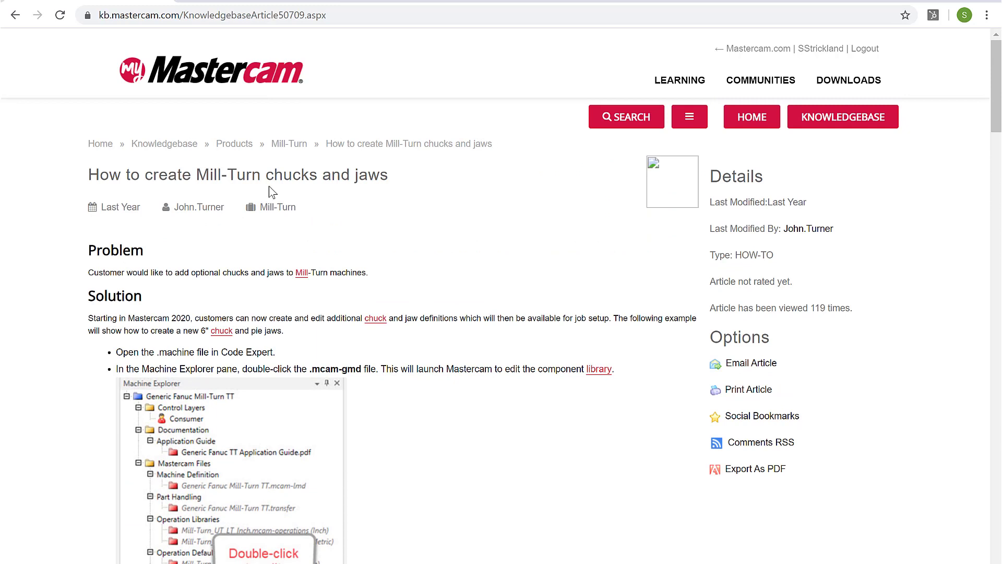
click(618, 121)
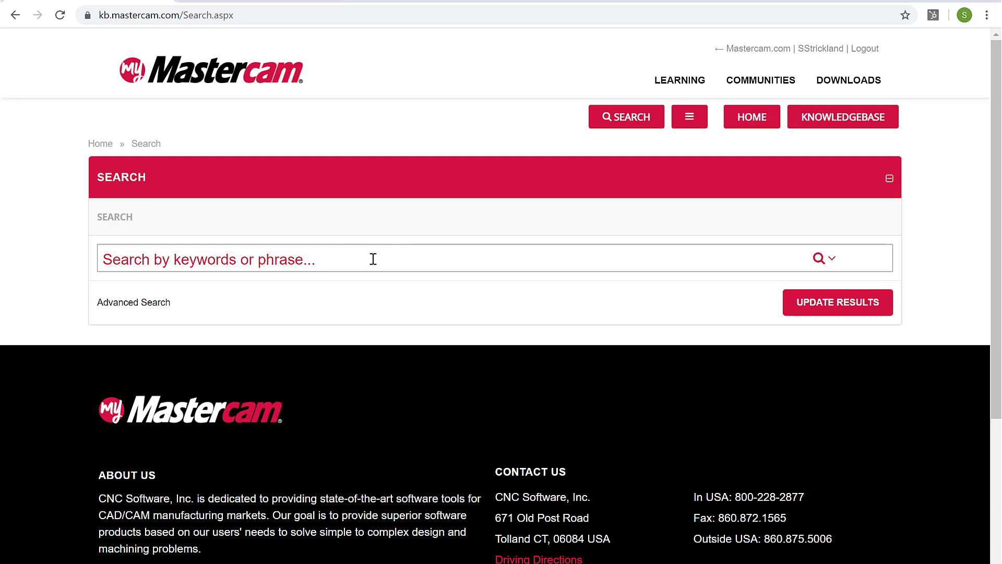
Step: Go back one page in the browser from the Knowledge Base search page
key(alt+Left)
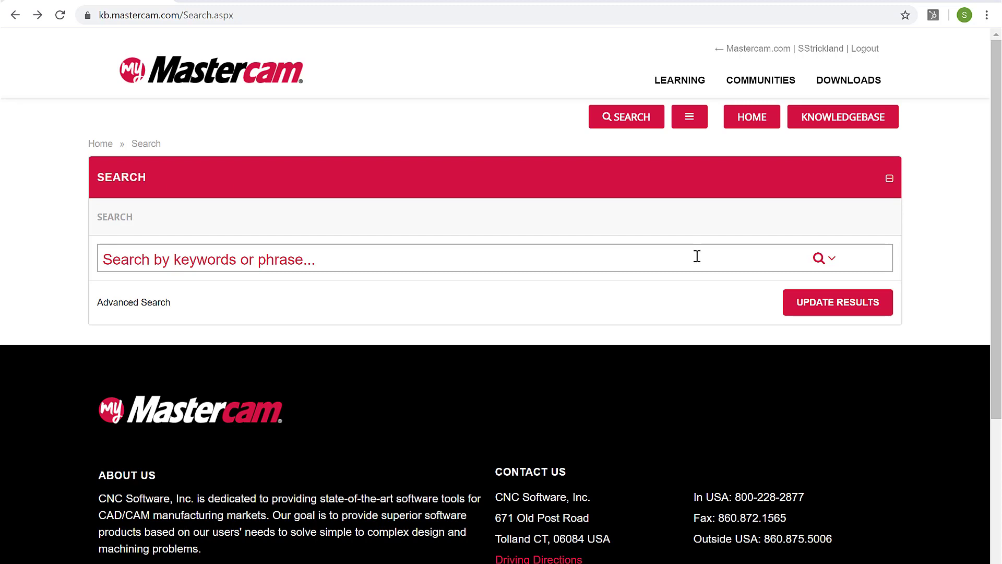
Step: Open the Mastercam Tech Exchange from the Communities menu
mouse_move(776, 85)
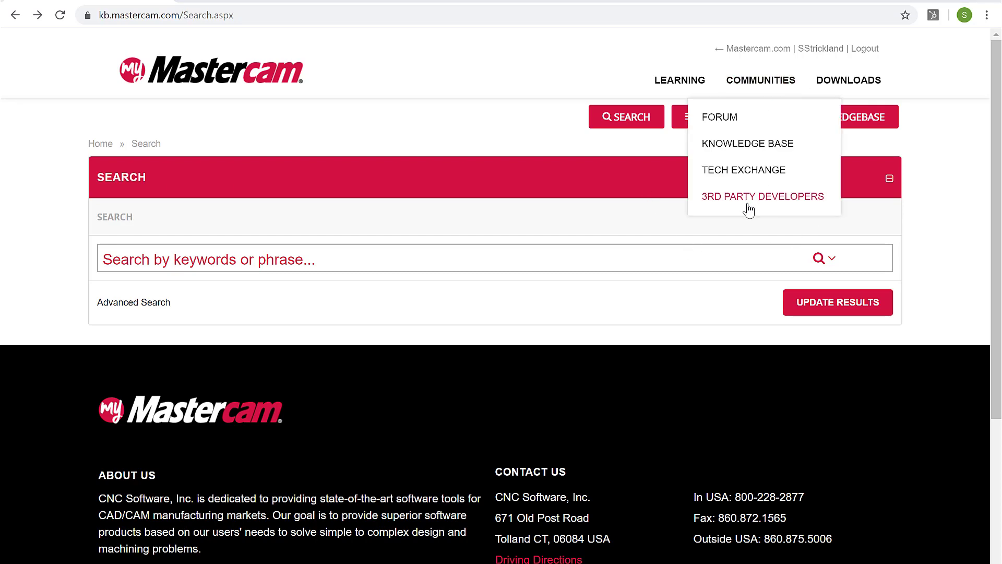
click(741, 170)
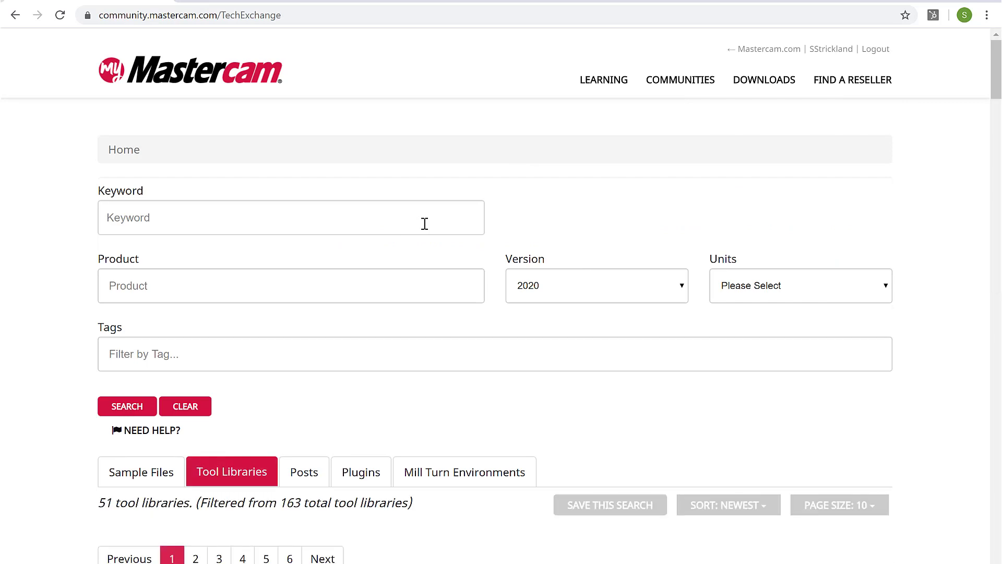
scroll(425, 224, down, 1)
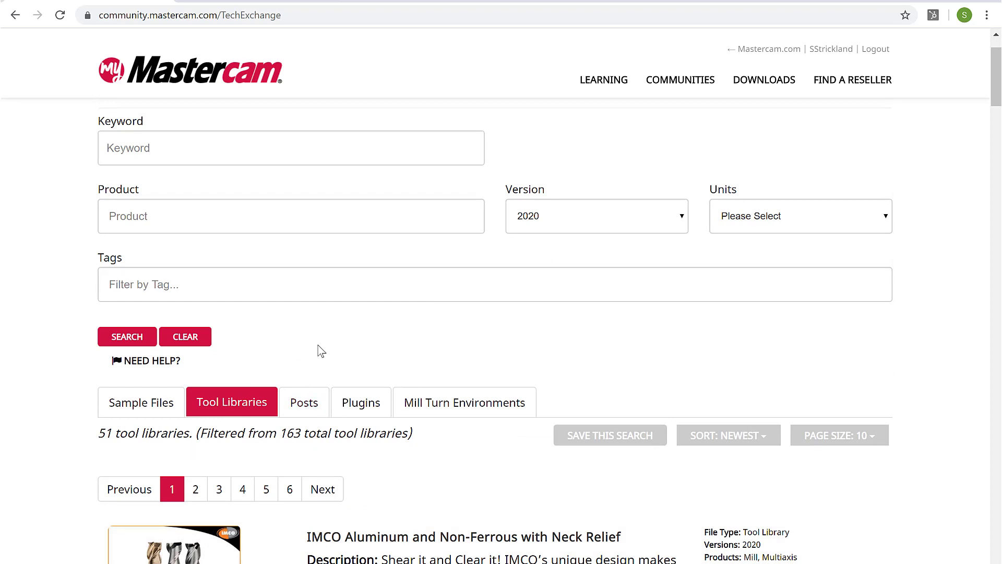
scroll(317, 351, up, 1)
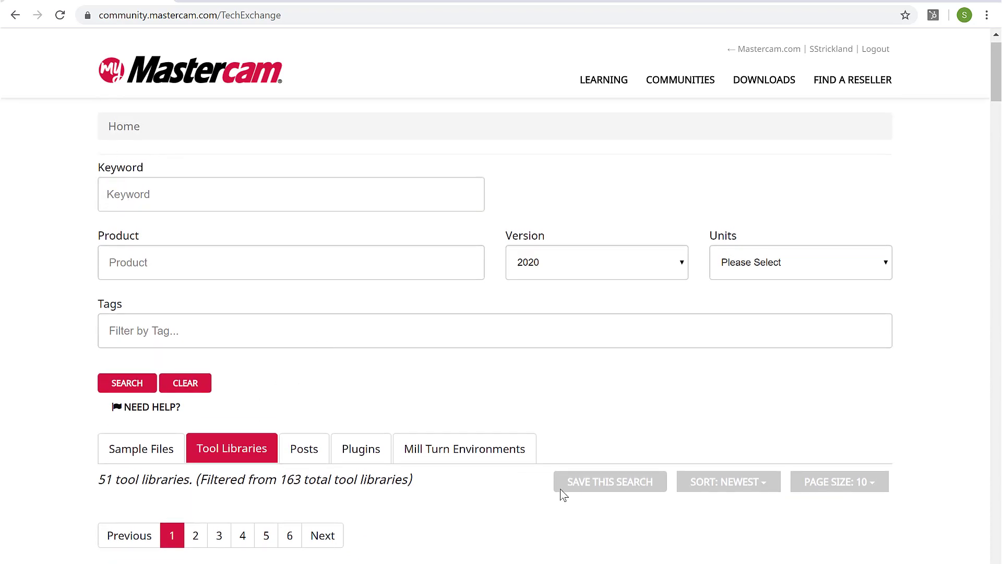
Step: Keep the Version filter at 2020 and units unchanged, then browse the 51 tool libraries
click(608, 255)
click(573, 201)
click(766, 255)
click(714, 209)
scroll(421, 493, down, 7)
scroll(406, 481, down, 4)
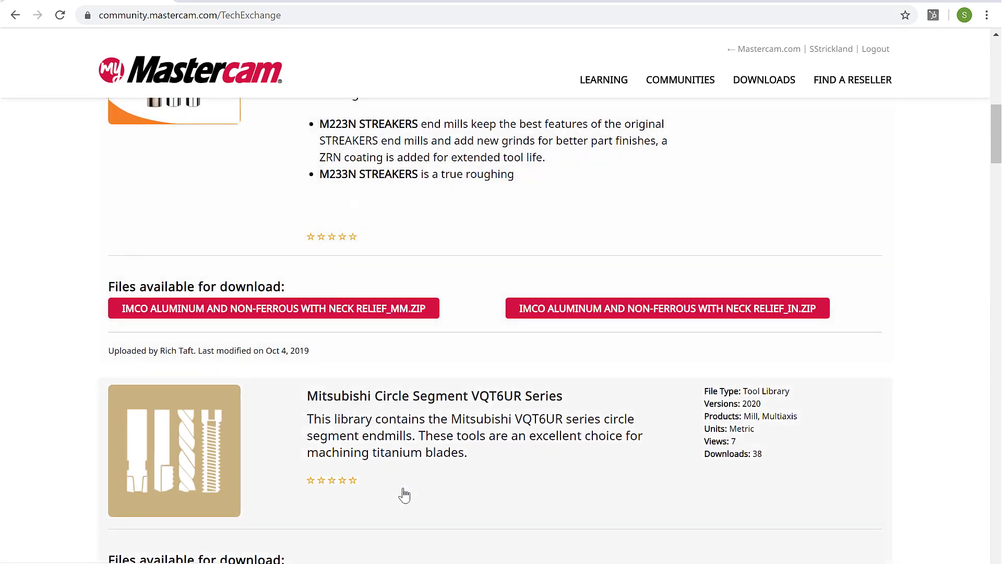
scroll(527, 466, up, 8)
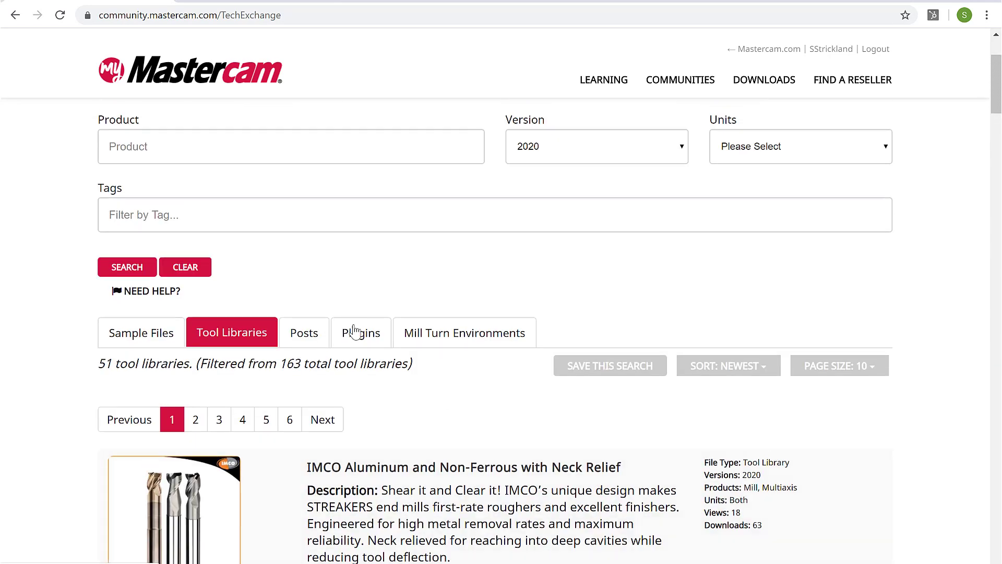
Step: Switch the Tech Exchange results to Posts and review the 127 posts listed
click(290, 339)
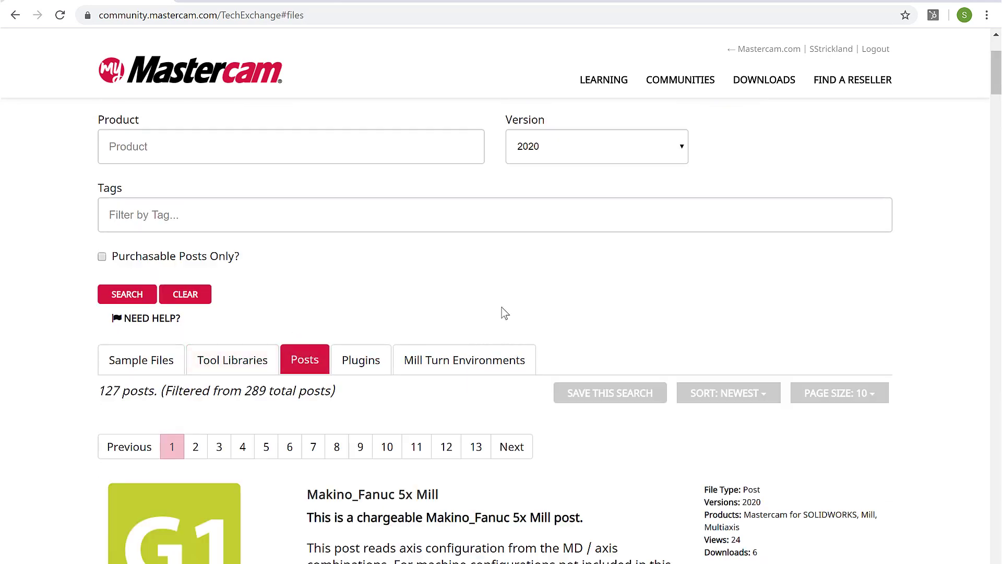
scroll(232, 345, down, 2)
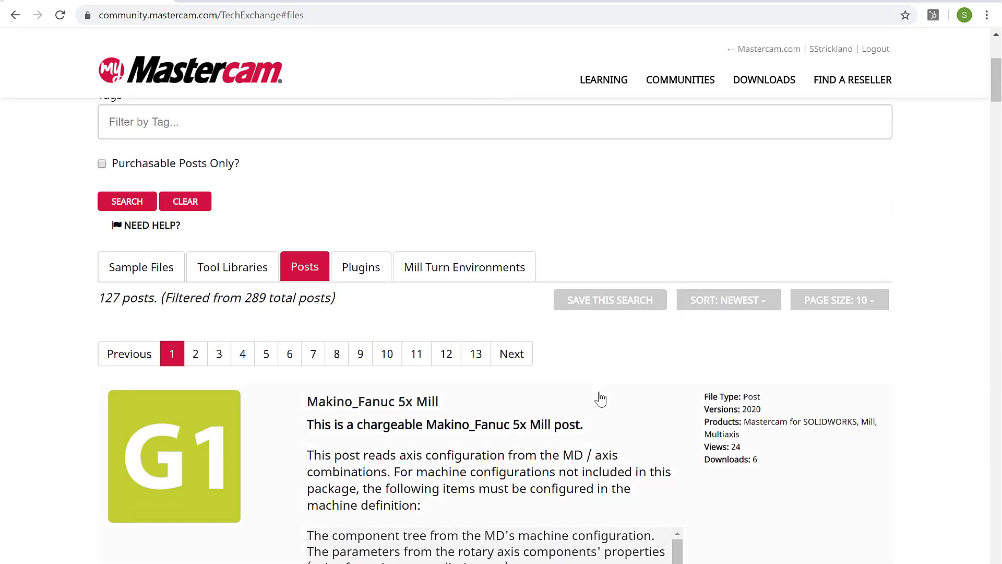
scroll(541, 245, up, 4)
scroll(424, 399, down, 4)
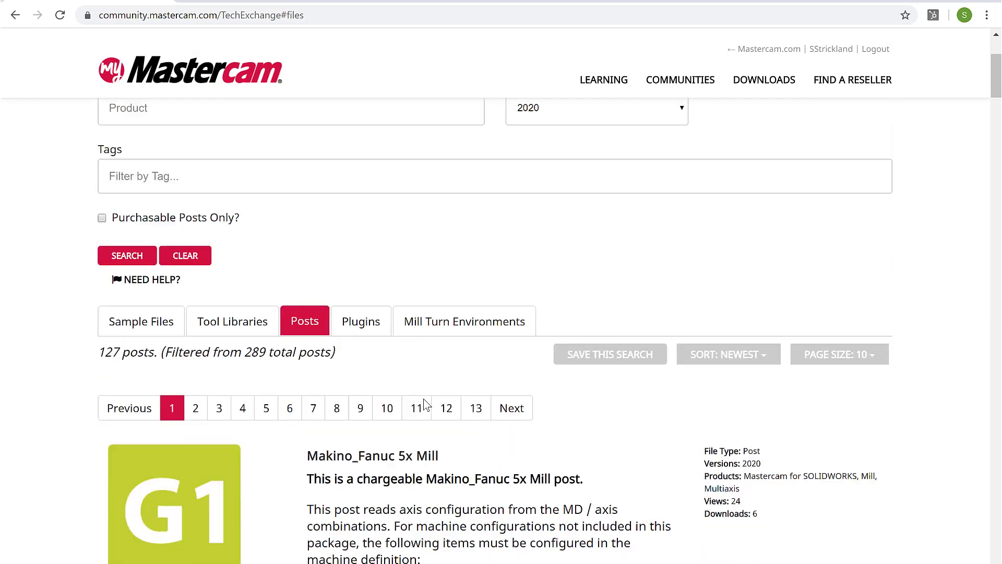
double_click(110, 316)
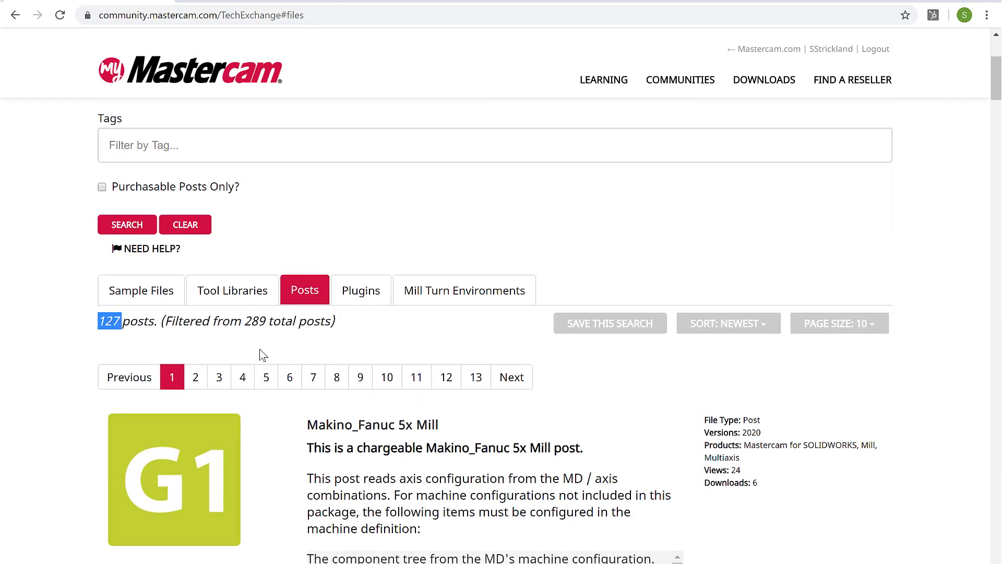
click(383, 360)
scroll(437, 353, down, 5)
scroll(439, 360, down, 3)
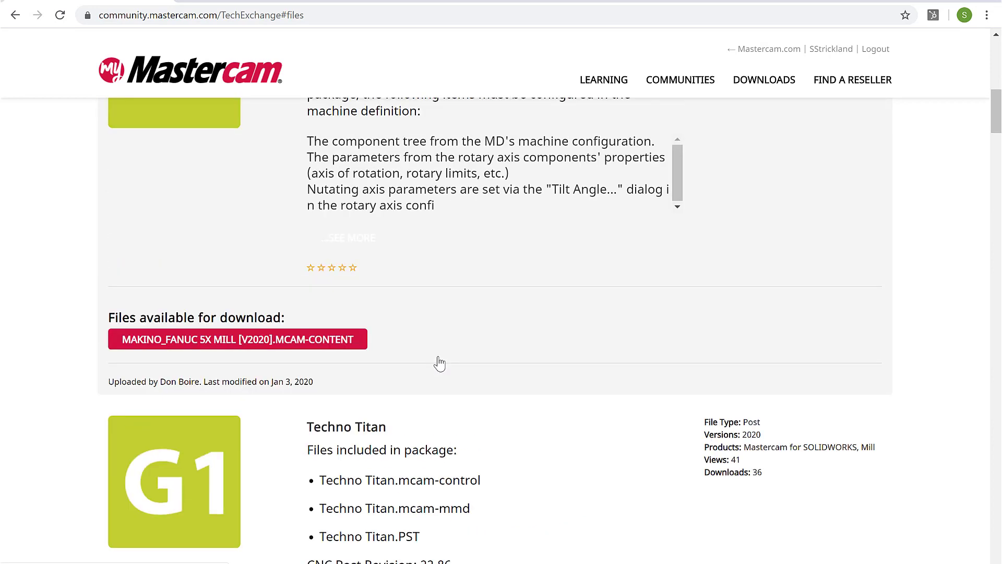
scroll(439, 362, up, 12)
Step: Search the posts for the keyword 'mazak' and review the two results
click(179, 216)
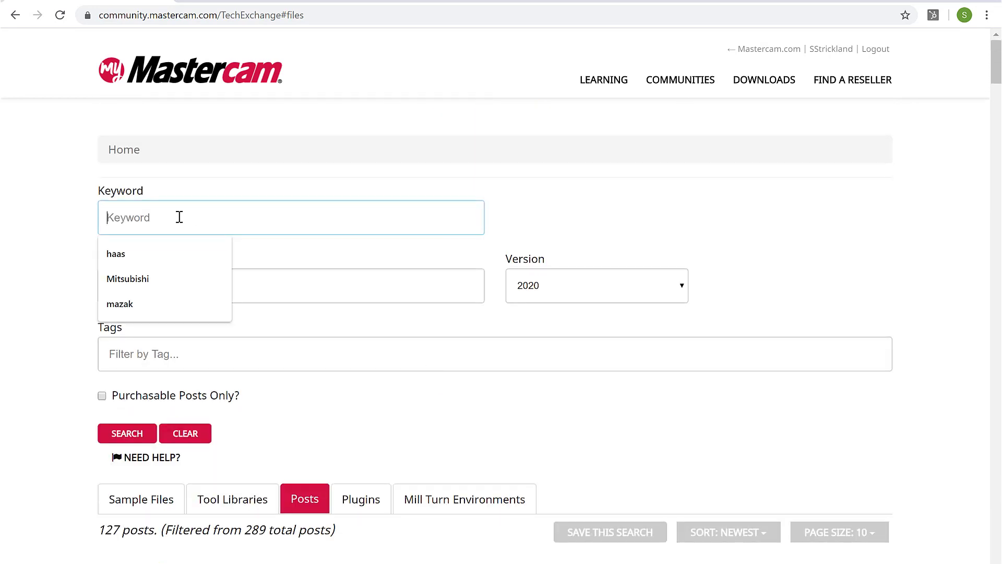
text(mazak)
key(Return)
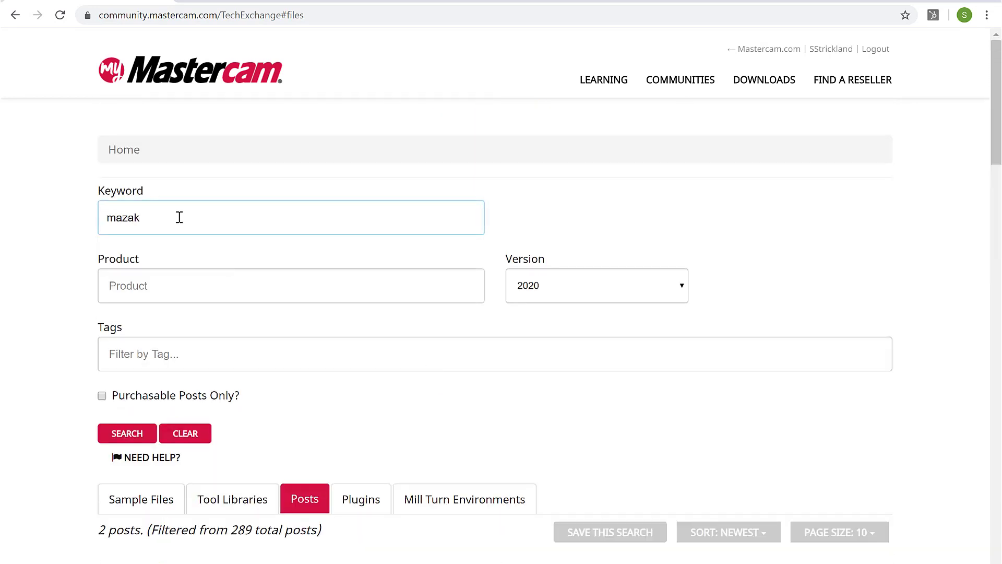
scroll(402, 391, down, 5)
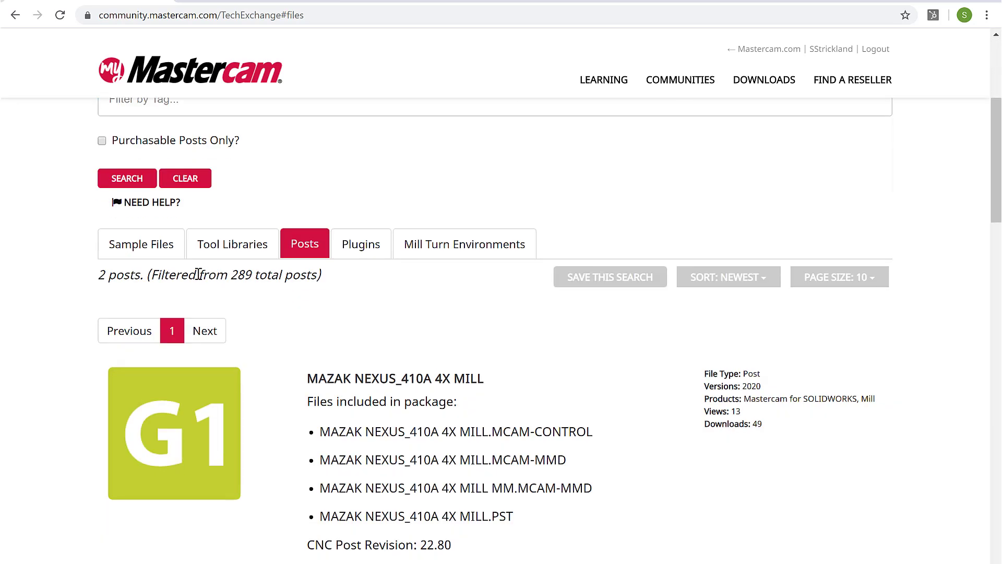
scroll(463, 365, down, 2)
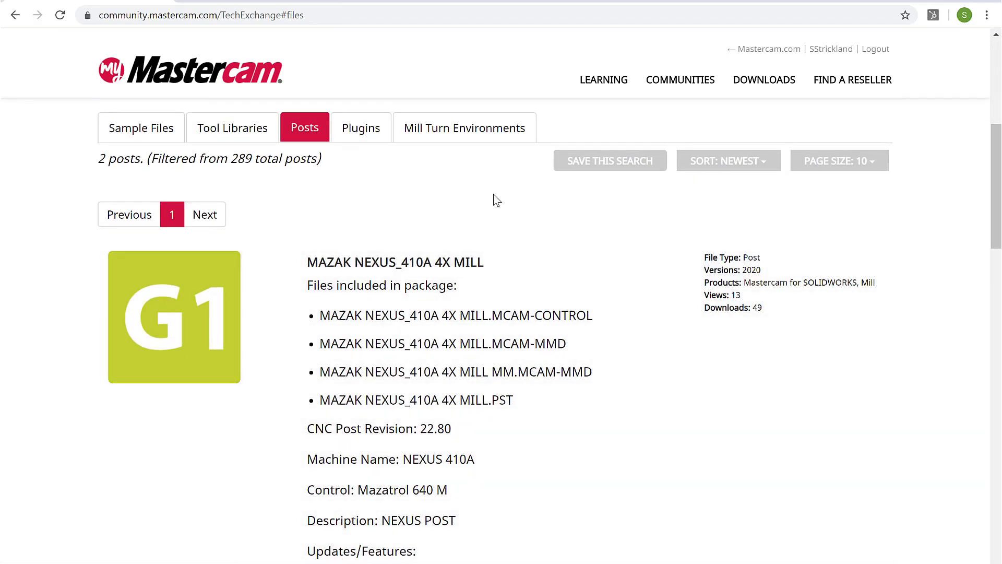
scroll(472, 227, up, 1)
scroll(472, 227, up, 1)
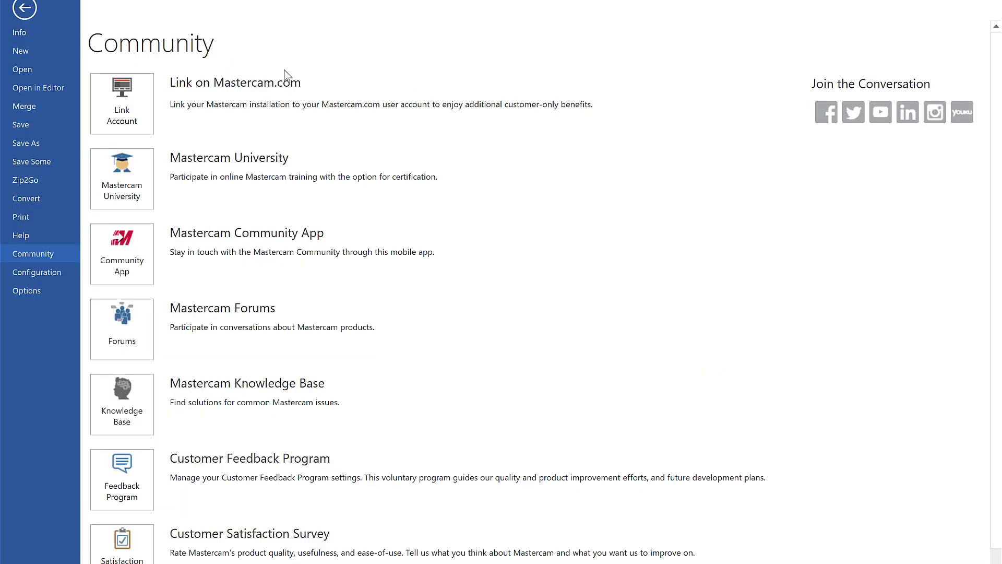
Step: Scroll the Mastercam 2020 Community page to review its university, forums and knowledge base links
scroll(272, 65, down, 1)
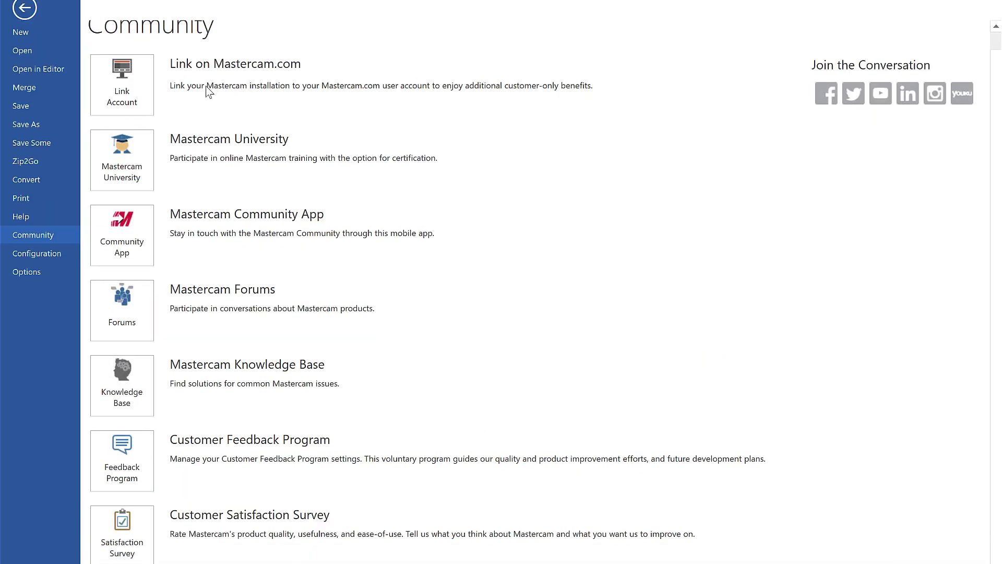
scroll(380, 150, up, 1)
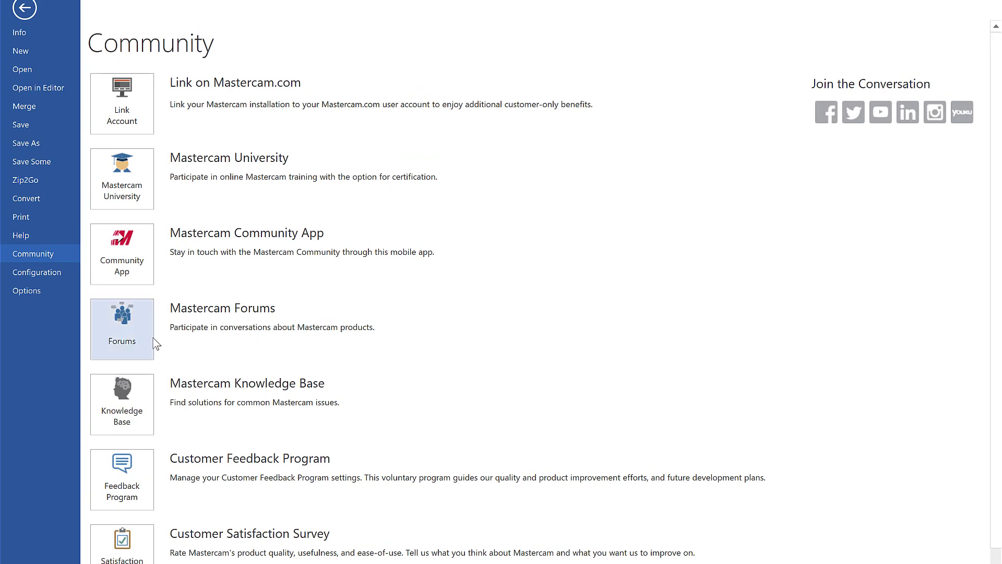